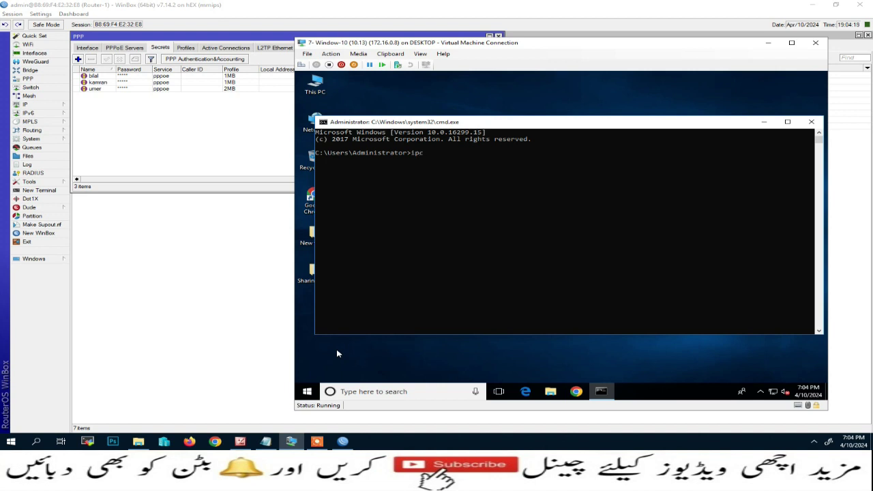
Run ipconfig in the Windows 10 virtual machine to check its PPP address, and view the router's active PPP connections.
key("Return")
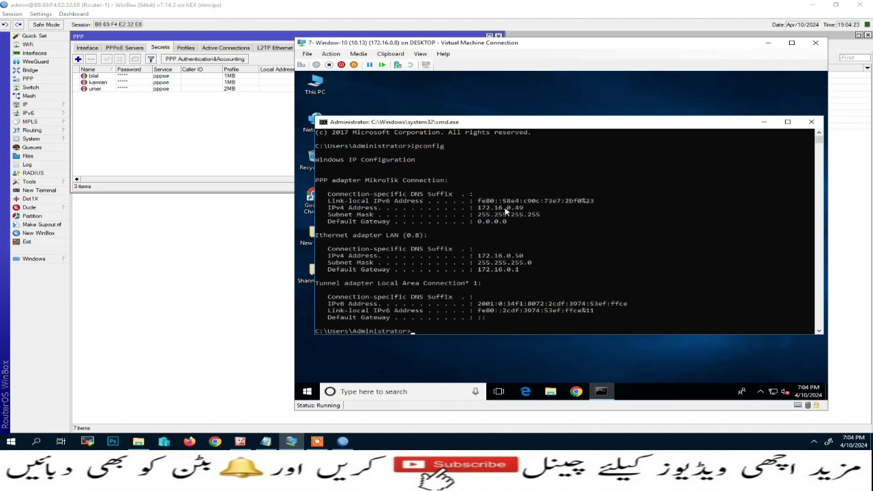
left_click(812, 122)
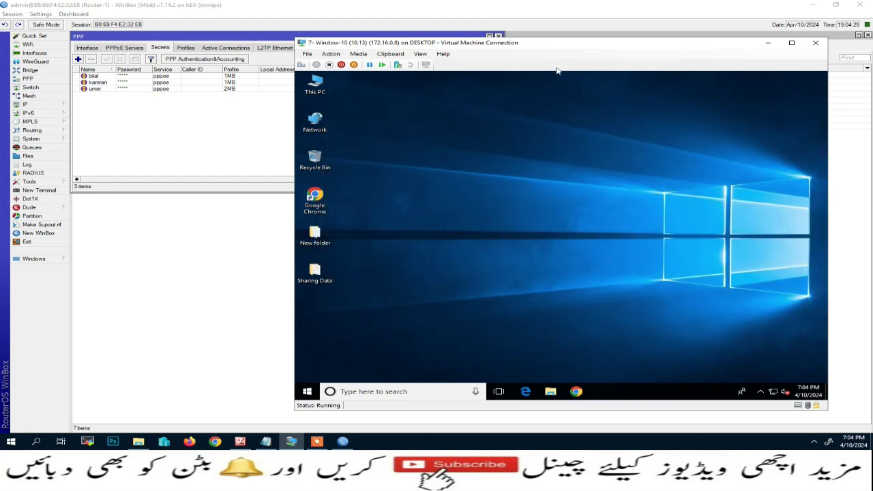
left_click_drag(739, 46, 784, 112)
left_click(244, 49)
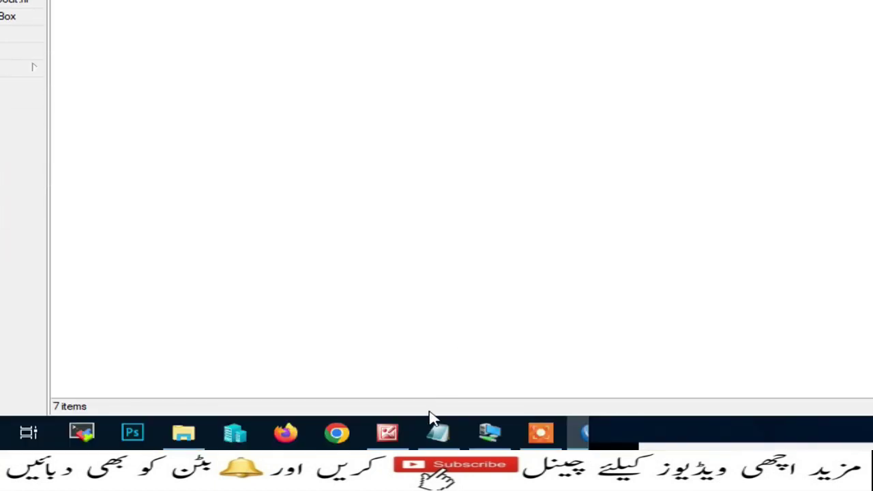
Copy the three /ppp command lines from the Script file in Notepad and return to WinBox.
left_click(437, 434)
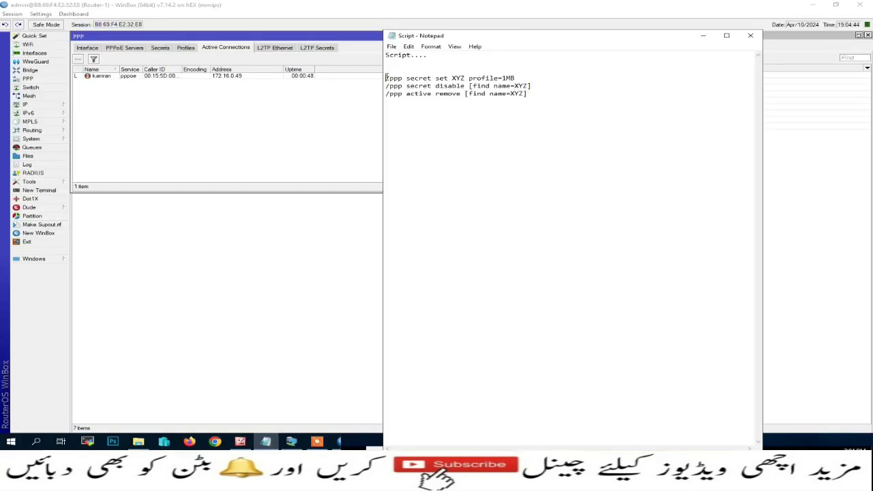
left_click_drag(387, 78, 549, 90)
key("ctrl+c")
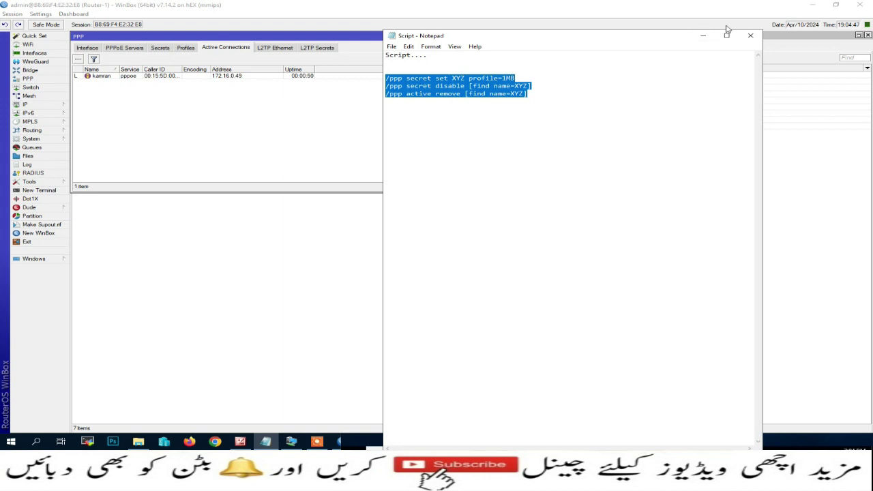
left_click(703, 35)
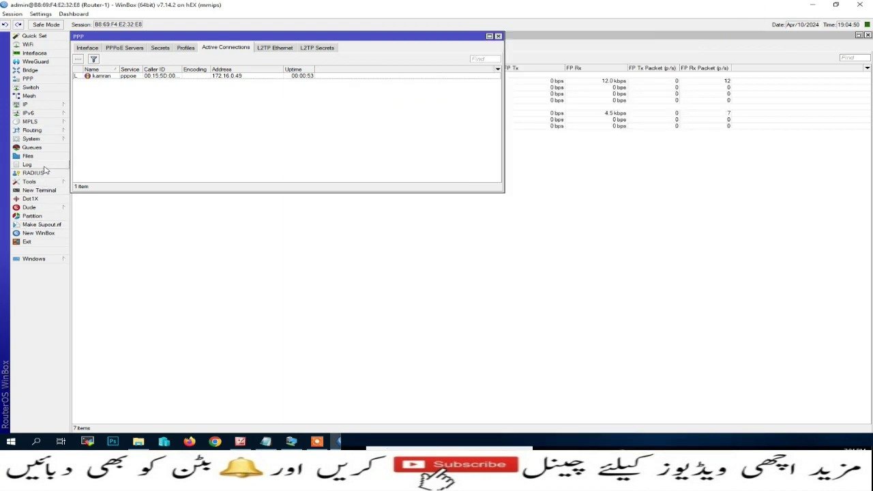
Create a new scheduler entry and name it after the connected PPPoE user.
left_click(43, 140)
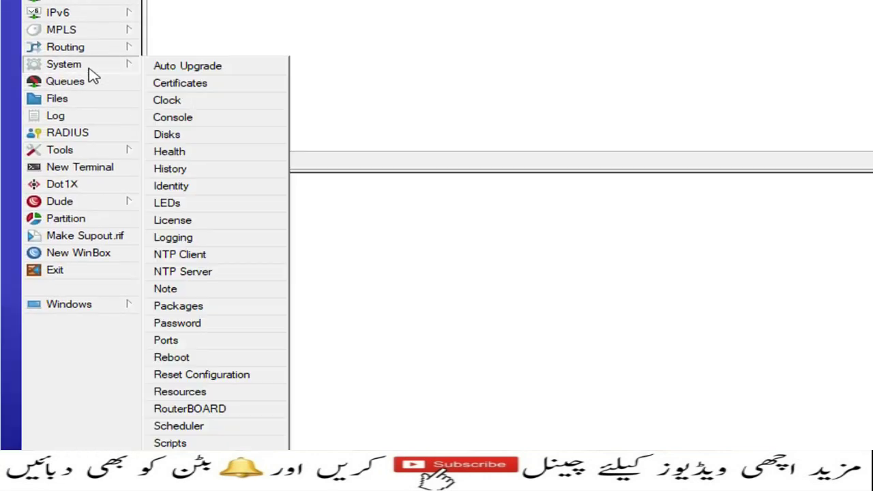
left_click(169, 384)
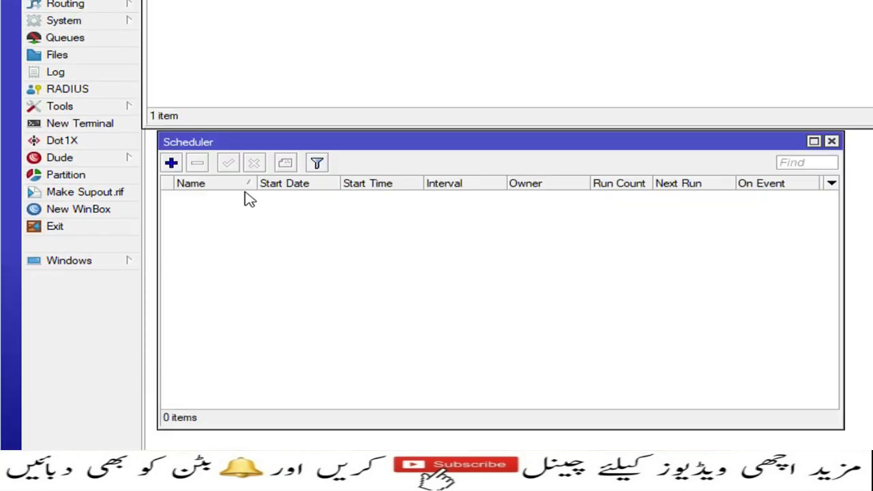
left_click(171, 164)
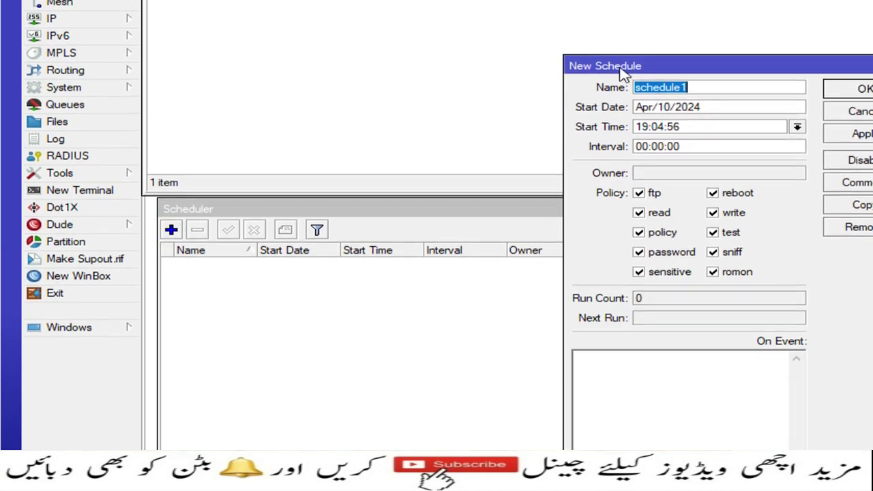
left_click_drag(628, 64, 556, 68)
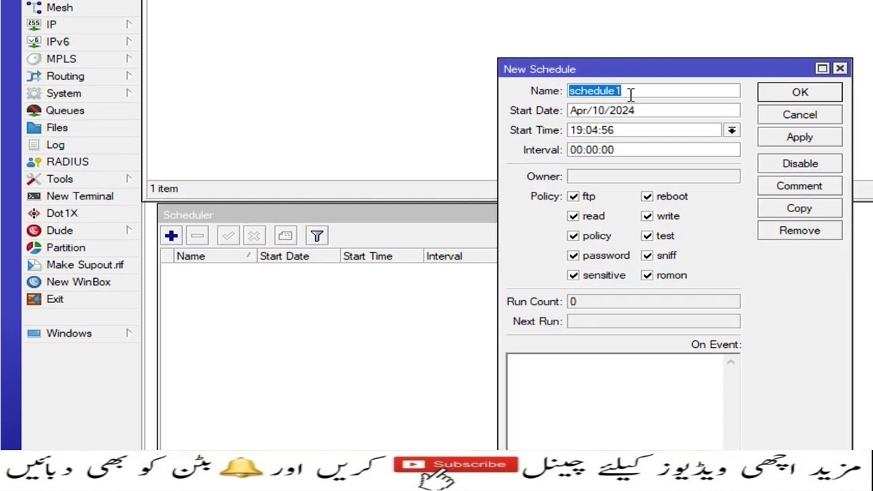
type("kamran")
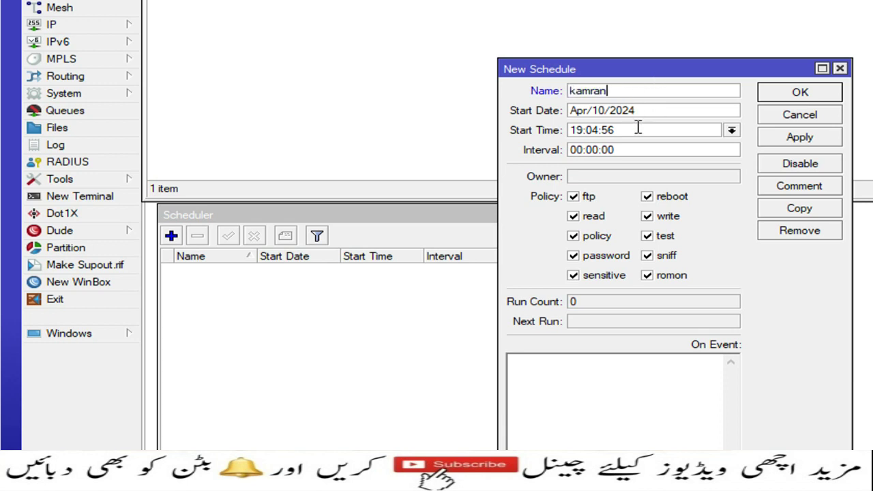
Paste the copied commands into the schedule's On Event script and replace XYZ in the profile line with the PPPoE user's name.
left_click(559, 393)
key("ctrl+v")
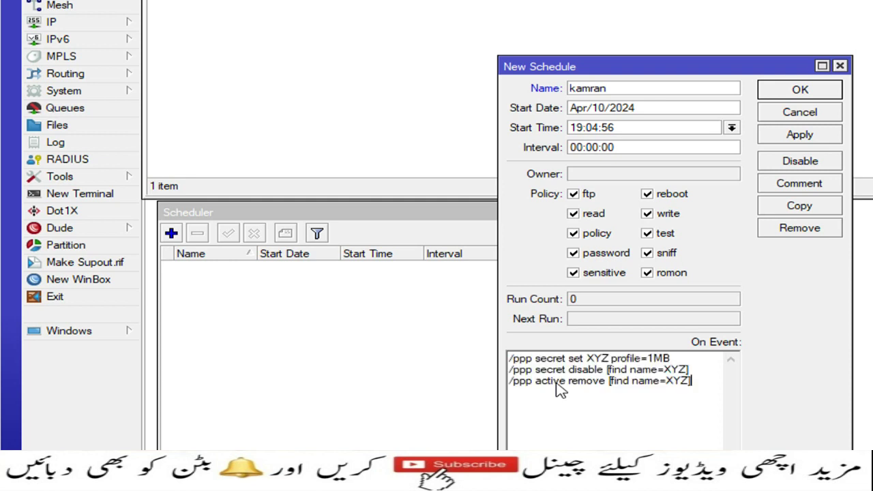
left_click(585, 360)
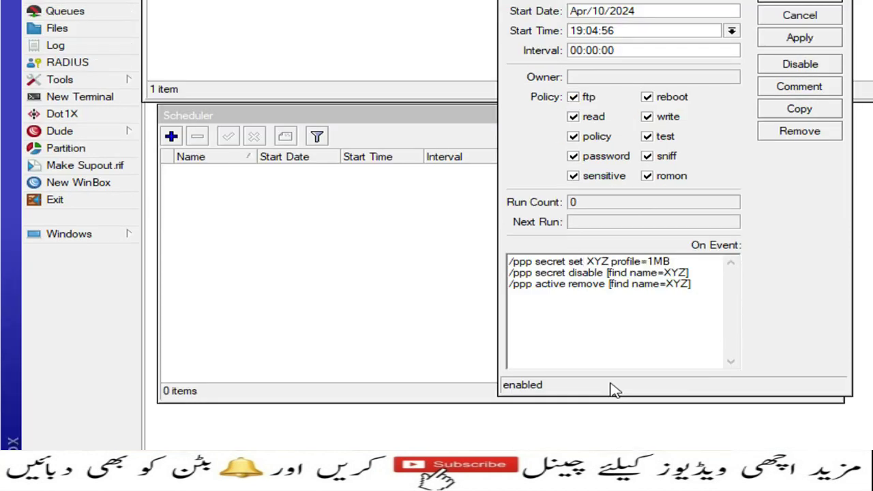
key("Delete")
key("Delete")
key("Delete")
type("kam")
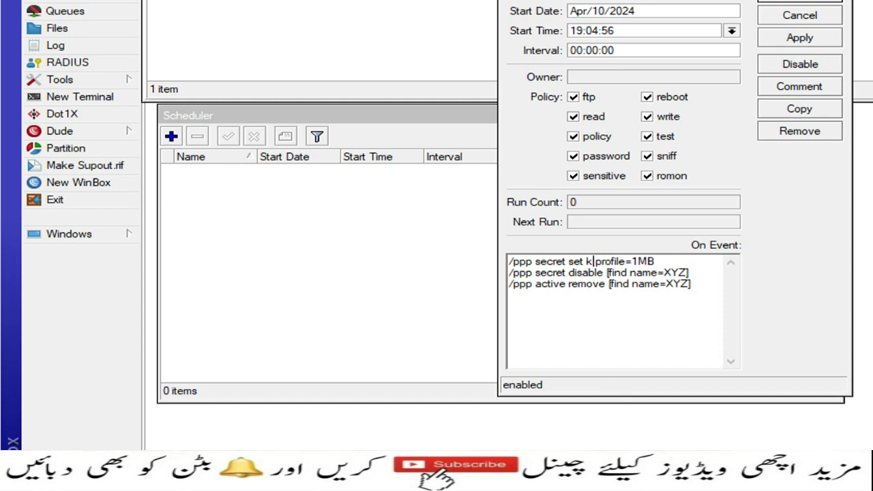
type("ran")
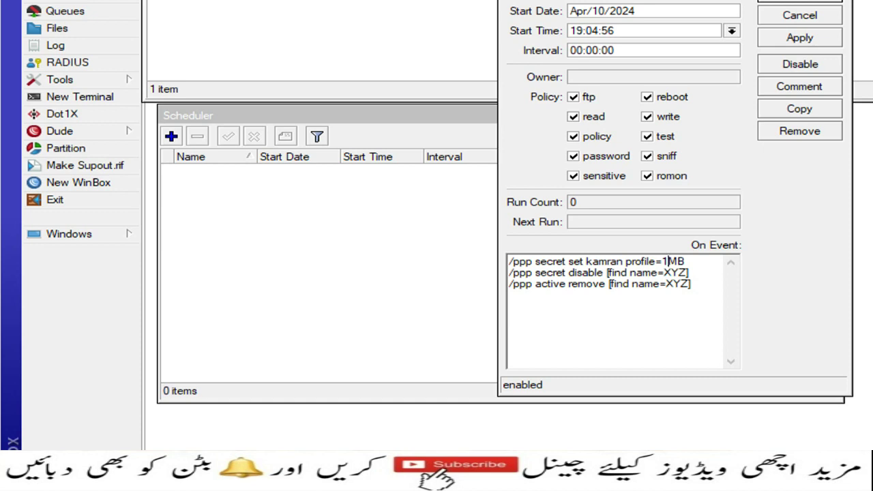
Replace XYZ with the PPPoE user's name in the script's secret disable and active remove lines, and apply the schedule.
key("Down")
key("Delete")
key("BackSpace")
key("Delete")
type("kamran")
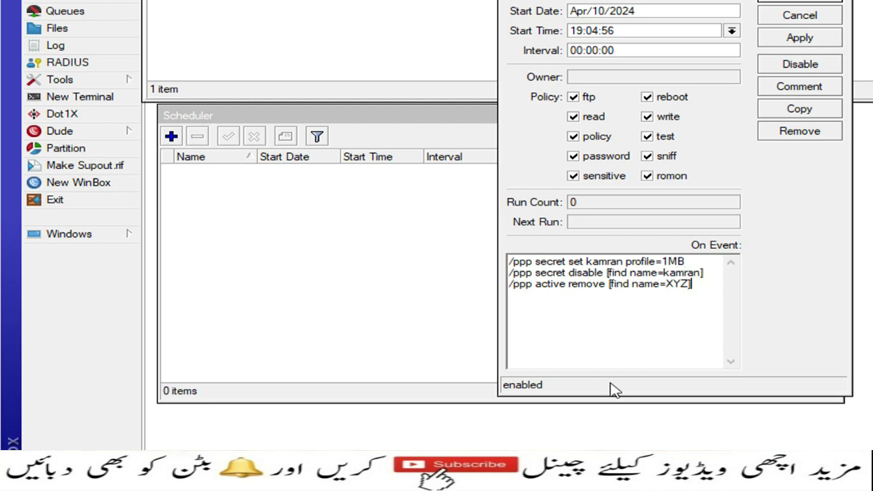
key("BackSpace")
key("BackSpace")
key("BackSpace")
type("kamran")
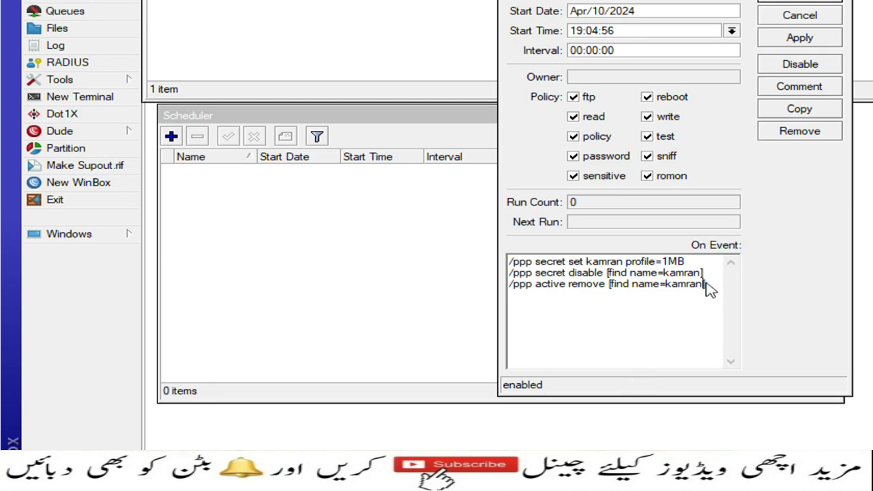
left_click(744, 67)
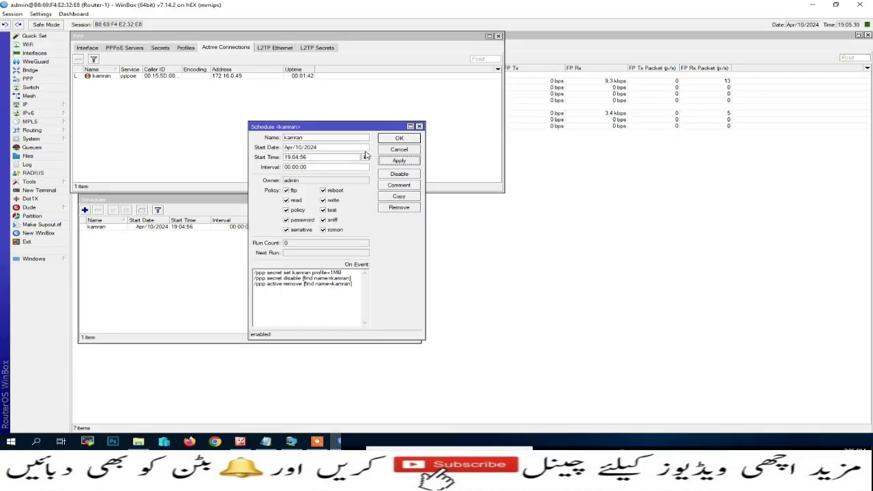
Check which profile is assigned in the PPPoE user's secret and which profiles are available, leaving the secret unchanged.
left_click(184, 48)
left_click(154, 48)
double_click(104, 83)
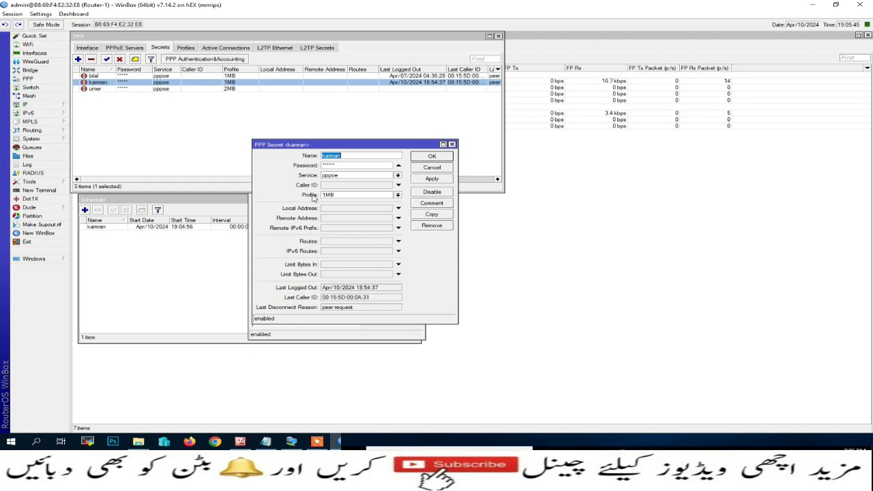
left_click(398, 195)
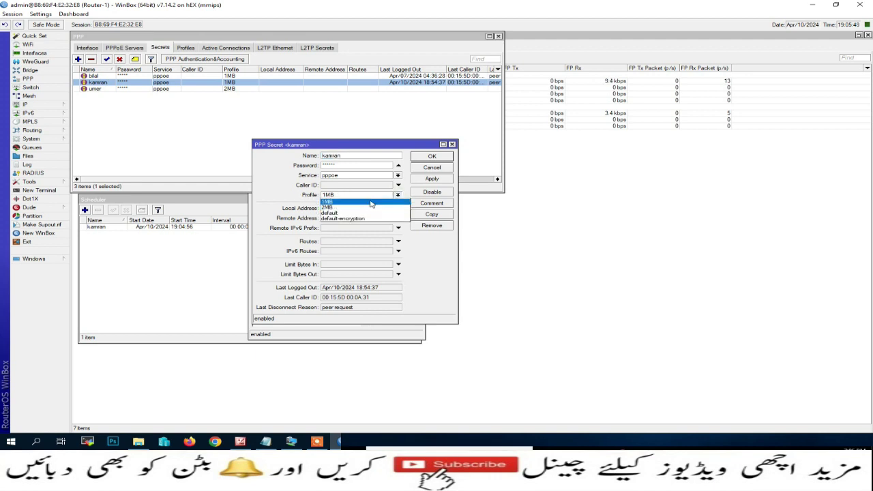
left_click(397, 195)
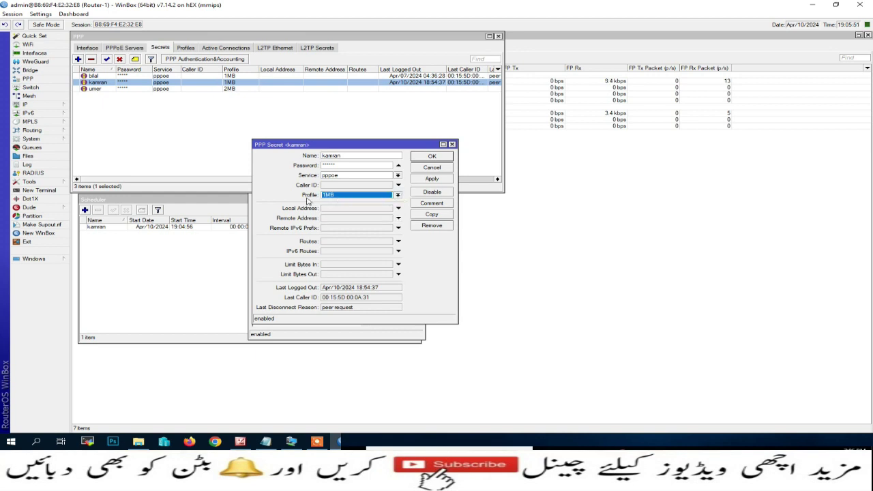
left_click(439, 167)
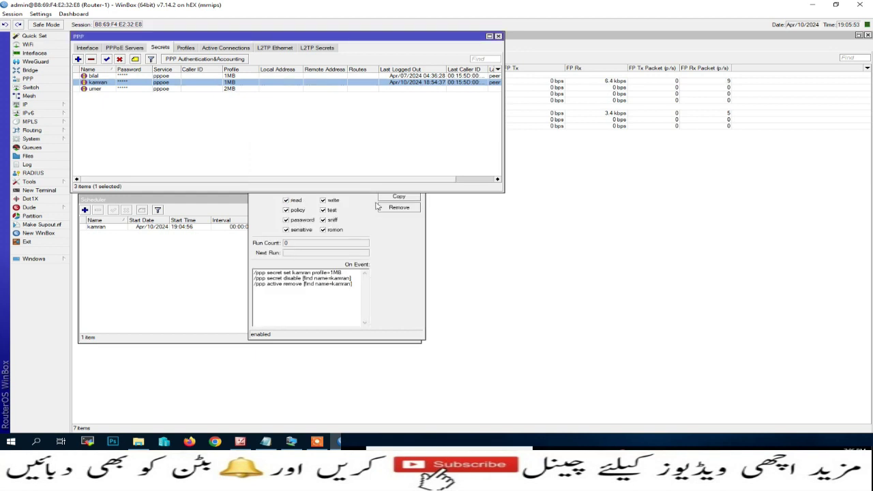
Bring the schedule window forward and arrange it and the PPP window clear of the scheduler list.
left_click(411, 260)
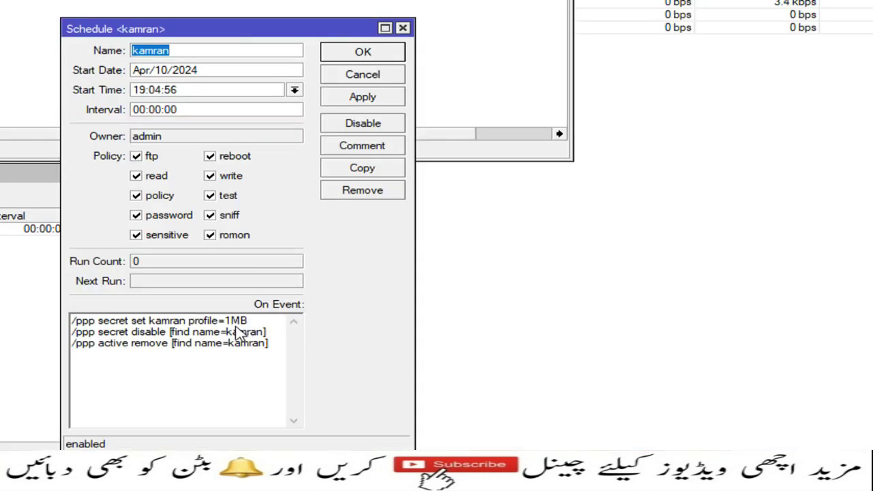
left_click(175, 96)
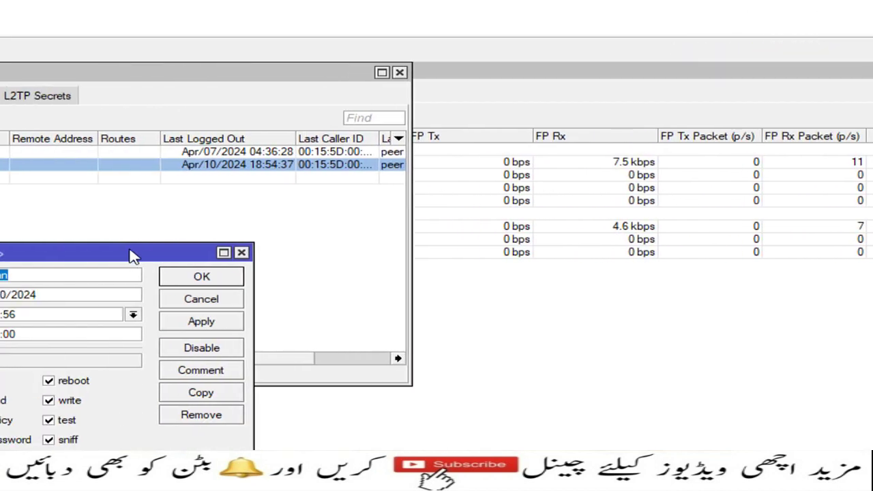
left_click_drag(133, 255, 715, 186)
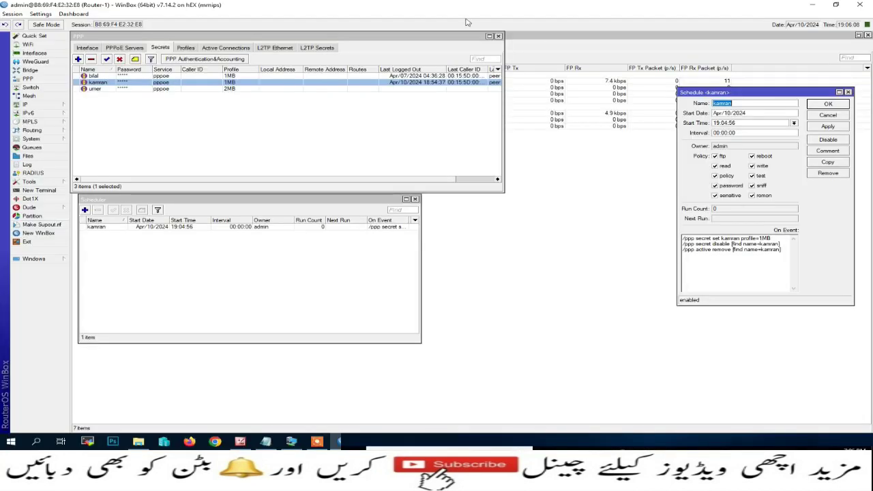
left_click_drag(240, 37, 628, 48)
left_click(849, 252)
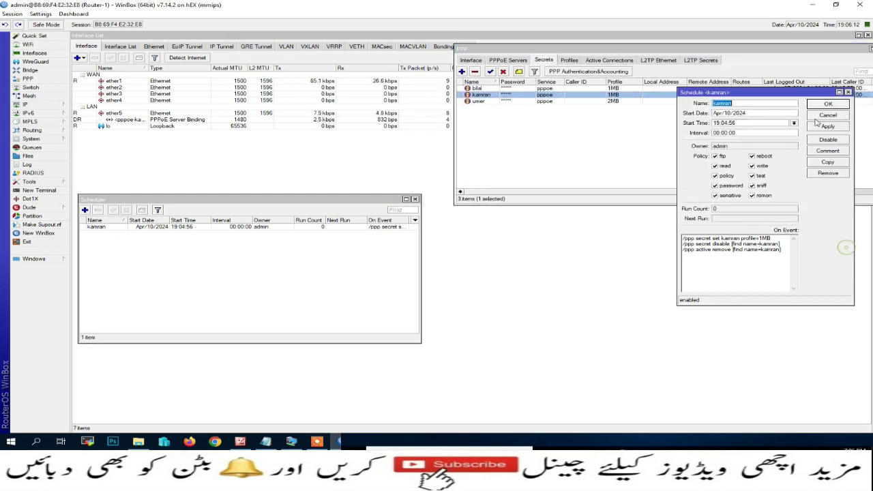
left_click_drag(809, 94, 805, 87)
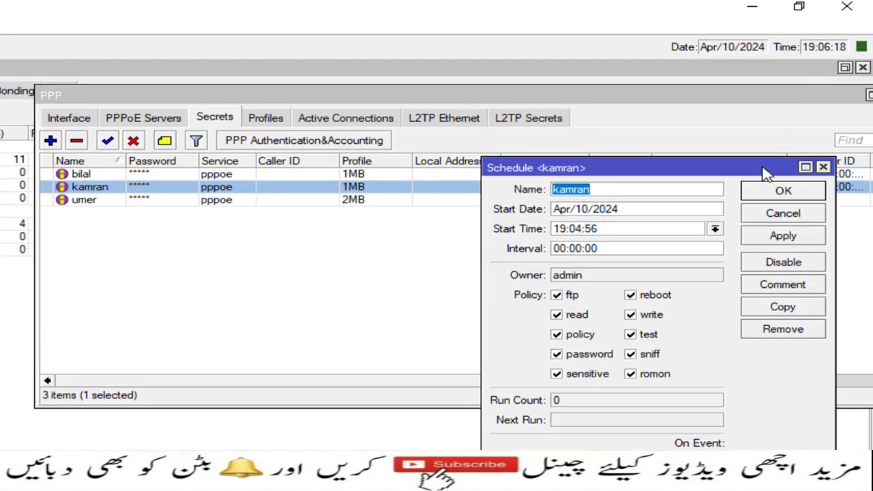
left_click_drag(769, 143, 771, 125)
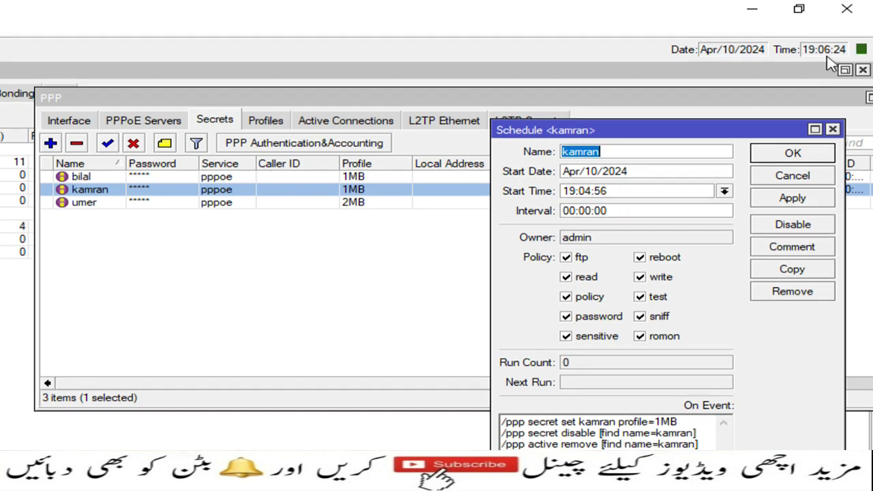
Set the schedule's start time to 19:07:00.
left_click(616, 192)
left_click_drag(616, 191, 584, 191)
left_click(622, 191)
key("BackSpace")
key("BackSpace")
type("00")
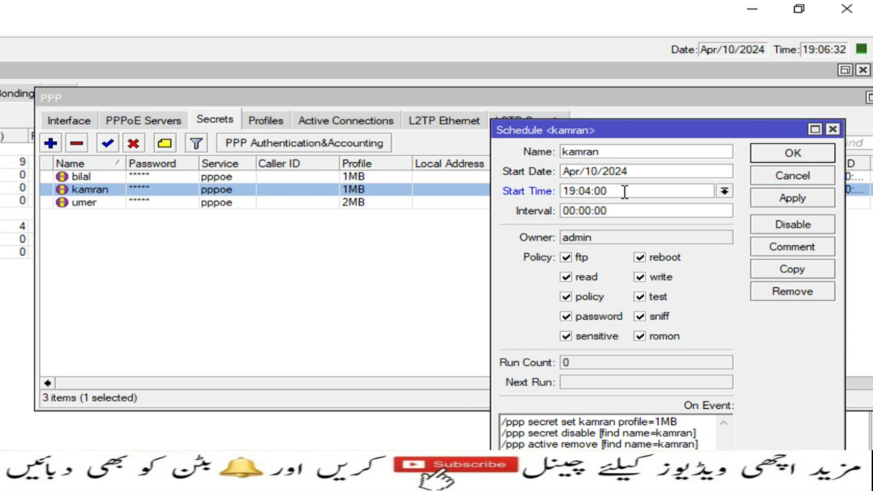
key("Left")
key("Left")
key("Left")
key("BackSpace")
type("7")
Copy the start time into the schedule's interval as 19:07:00, then apply and save the schedule.
left_click_drag(618, 193, 559, 194)
key("ctrl+c")
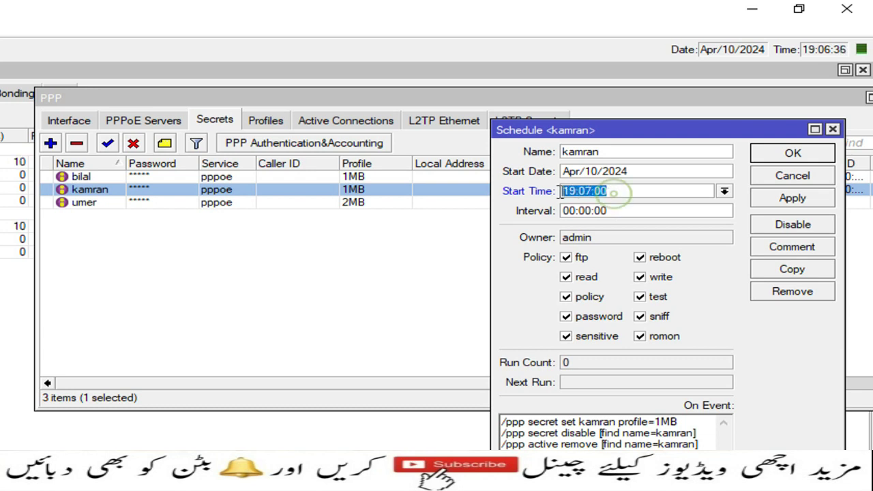
left_click_drag(629, 213, 545, 213)
key("ctrl+v")
left_click(797, 202)
left_click(804, 156)
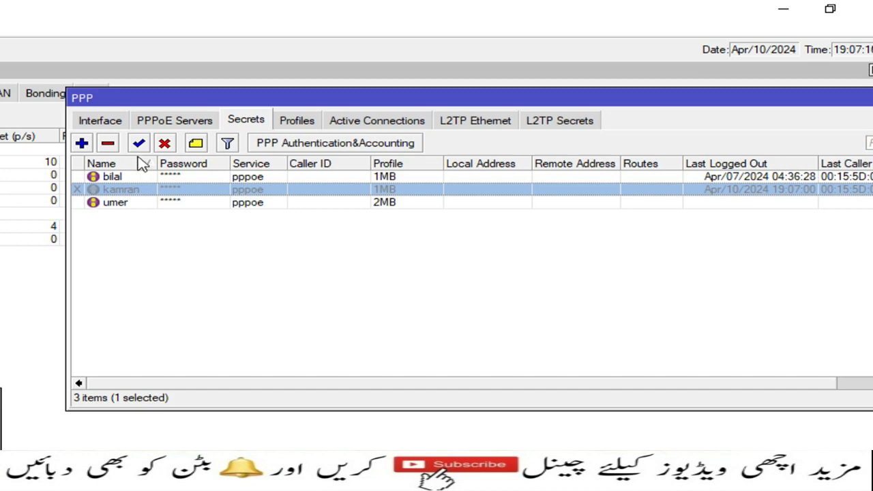
Re-enable the disabled PPPoE user's secret and open that user's schedule entry for editing.
left_click(141, 145)
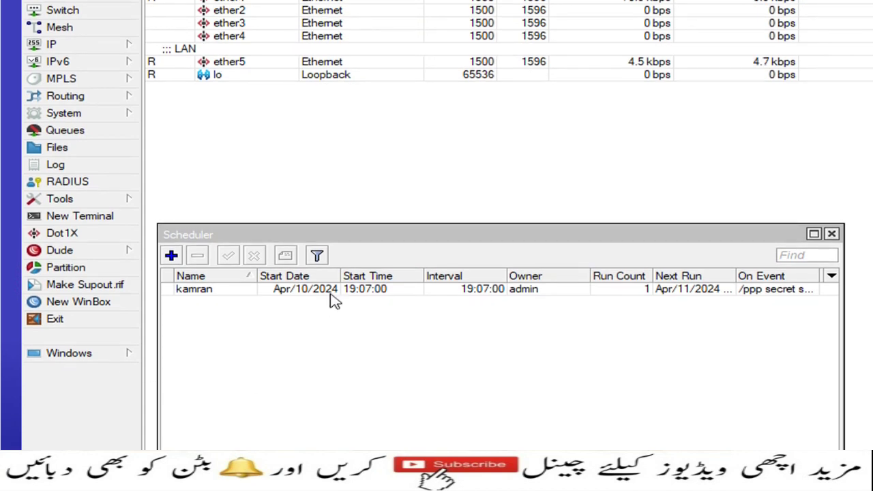
left_click(334, 299)
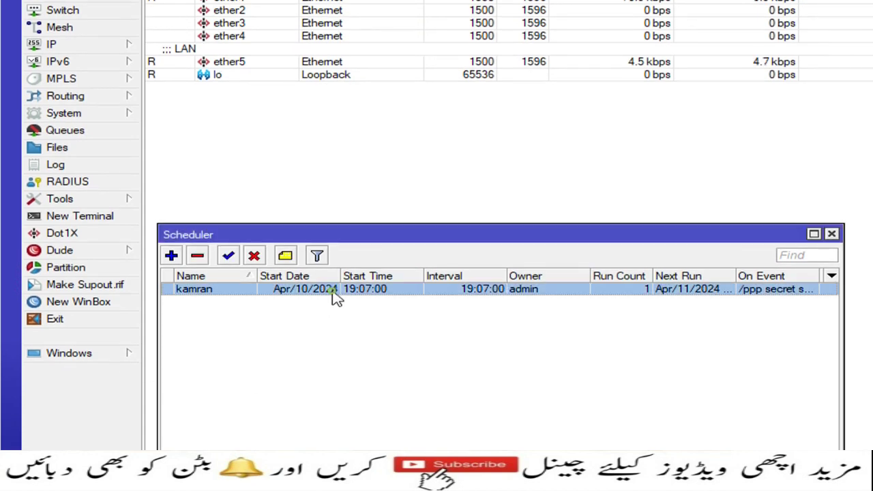
double_click(498, 300)
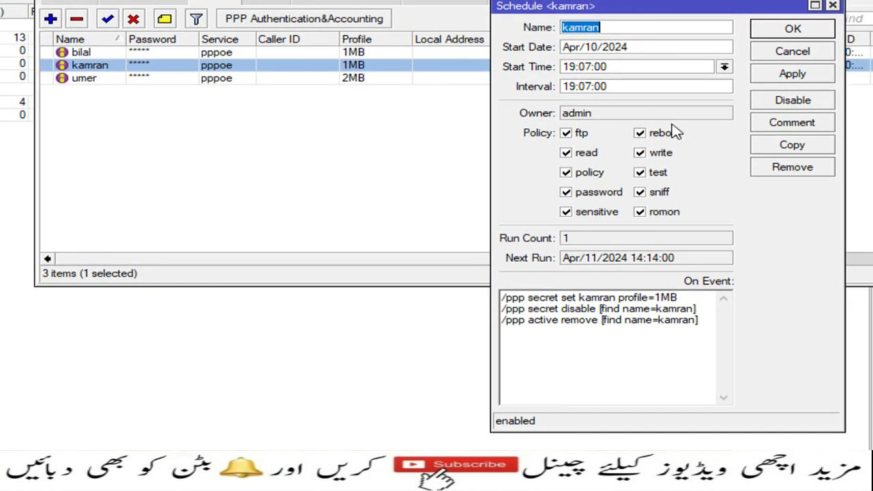
Add 30 days to the schedule's interval so it reads 30d 19:09:00, and apply it.
left_click(641, 86)
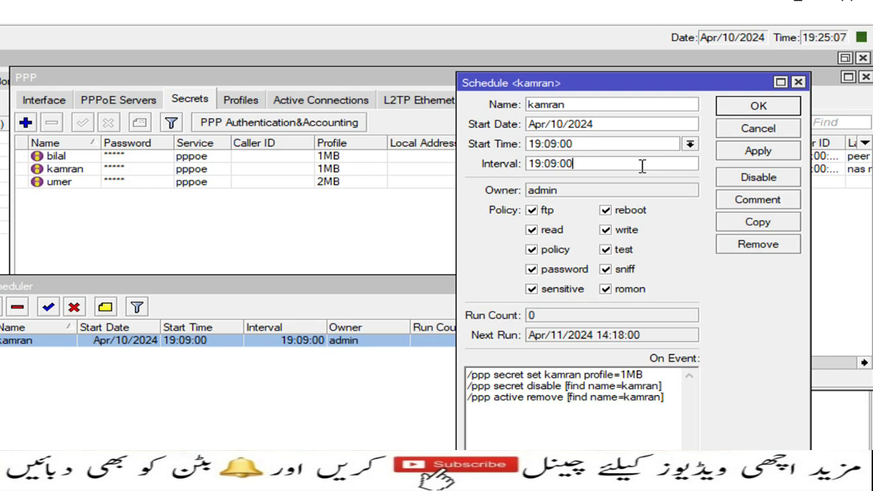
key("Left")
key("Left")
key("Left")
key("Left")
type("30")
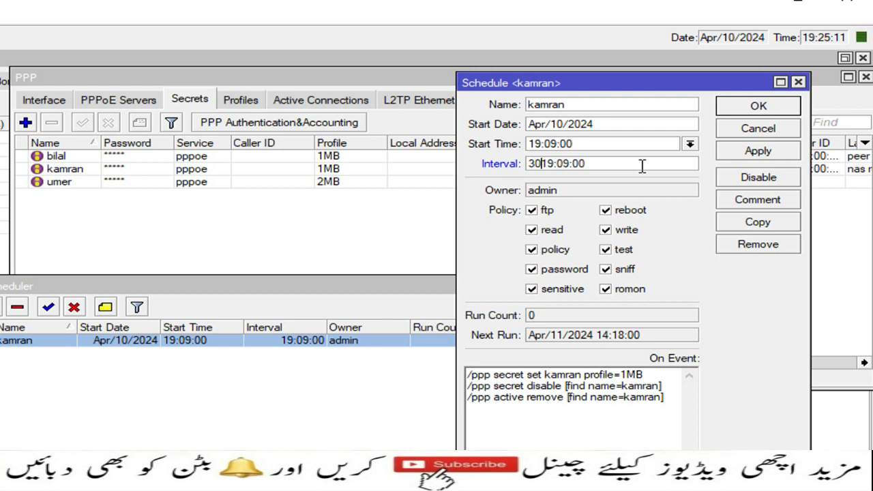
type("d")
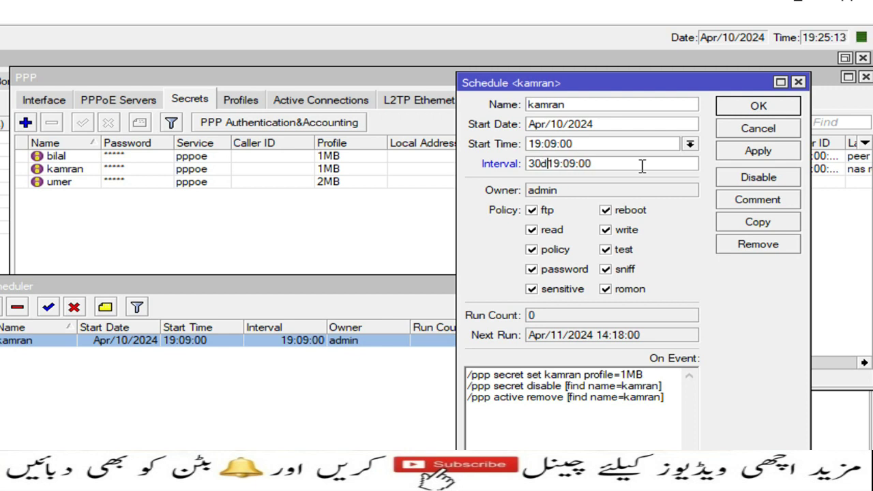
left_click(758, 152)
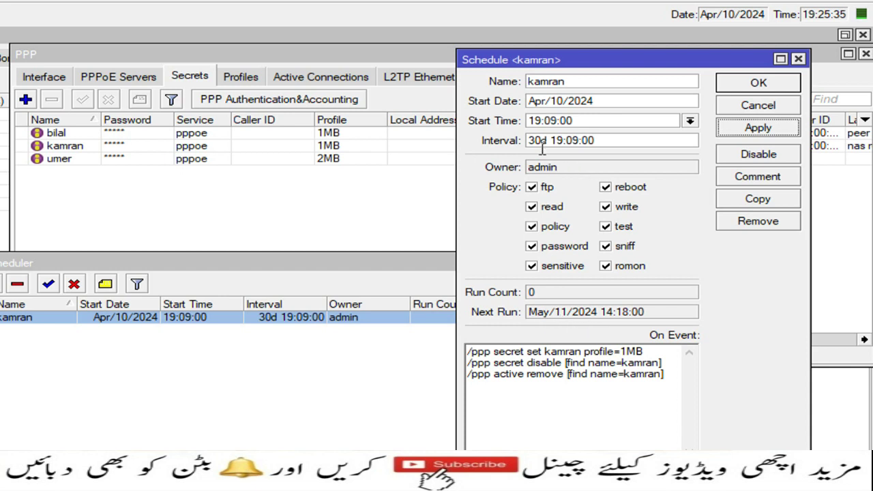
Change the schedule's interval to 15d 19:09:00, apply it, and check the next run date.
left_click(538, 141)
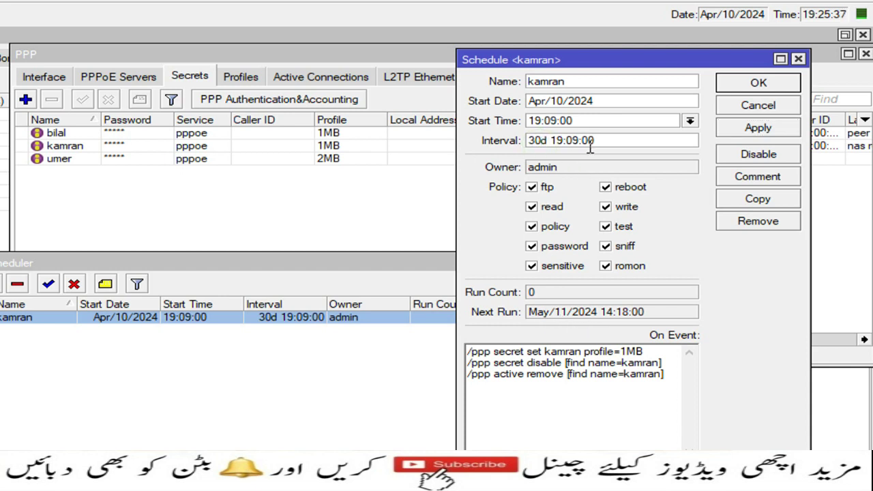
key("BackSpace")
key("BackSpace")
type("1")
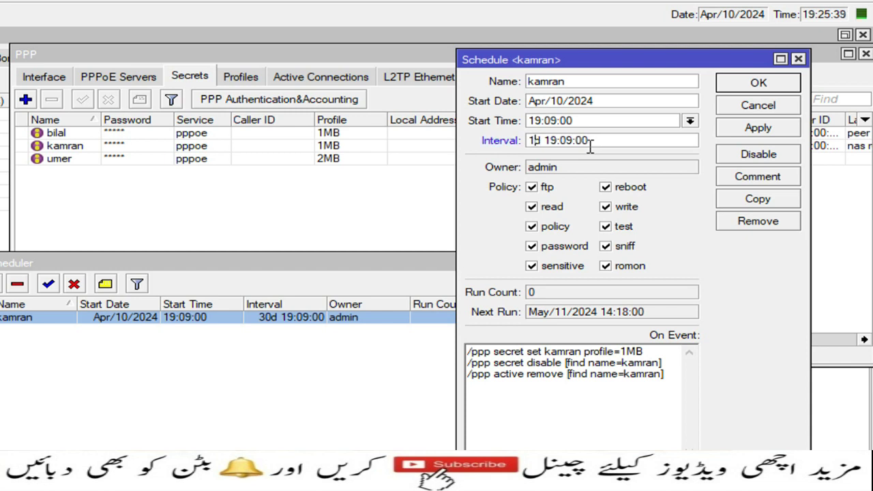
type("5d")
left_click(754, 130)
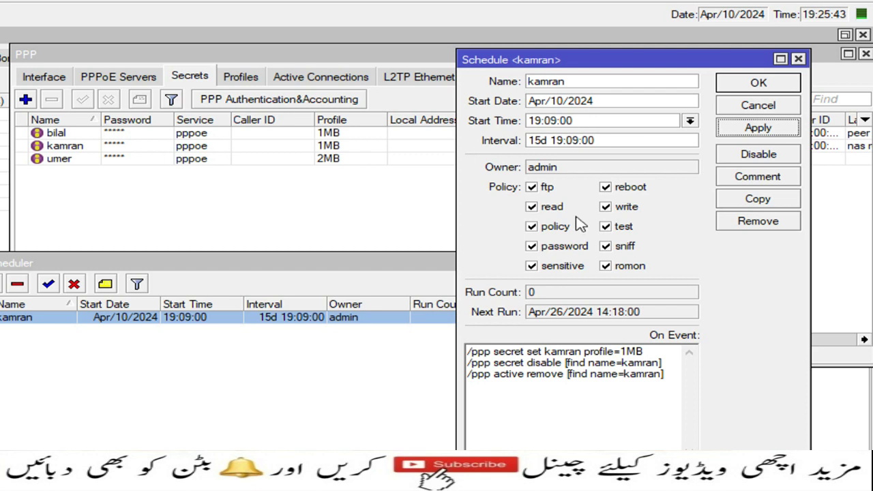
left_click_drag(532, 317, 597, 318)
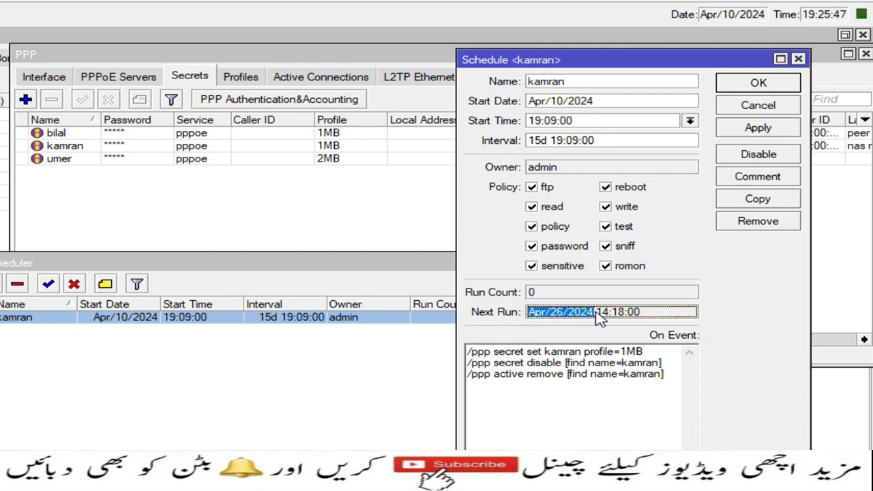